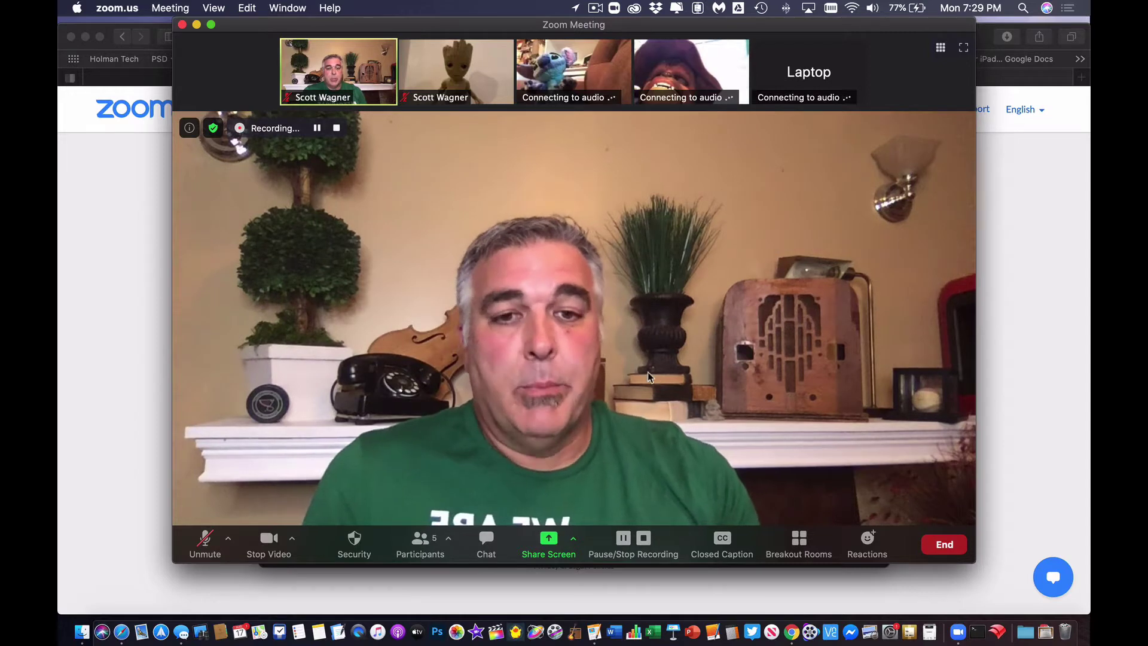
Create two breakout rooms for the four participants with manual assignment.
mouse_move(518, 87)
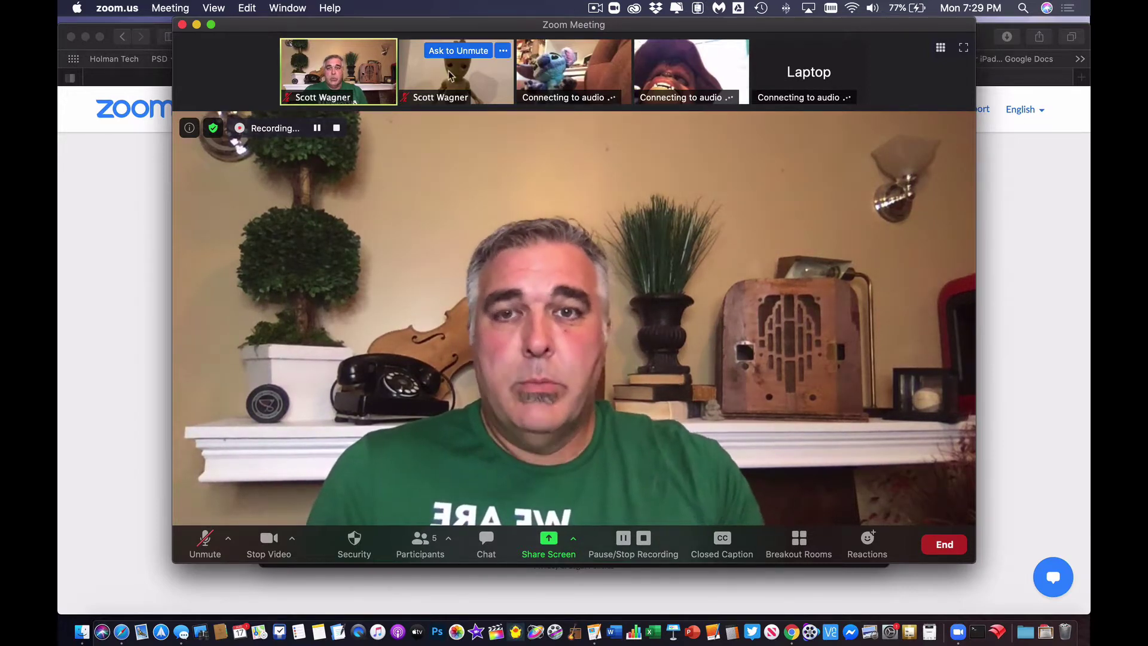
mouse_move(861, 85)
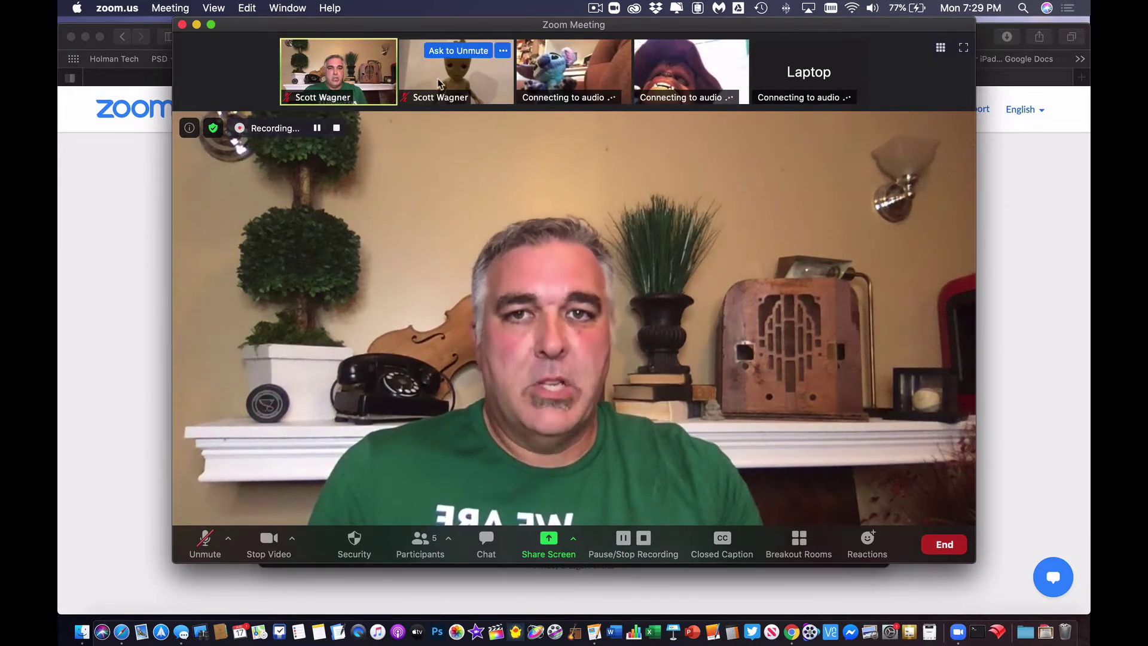
mouse_move(657, 99)
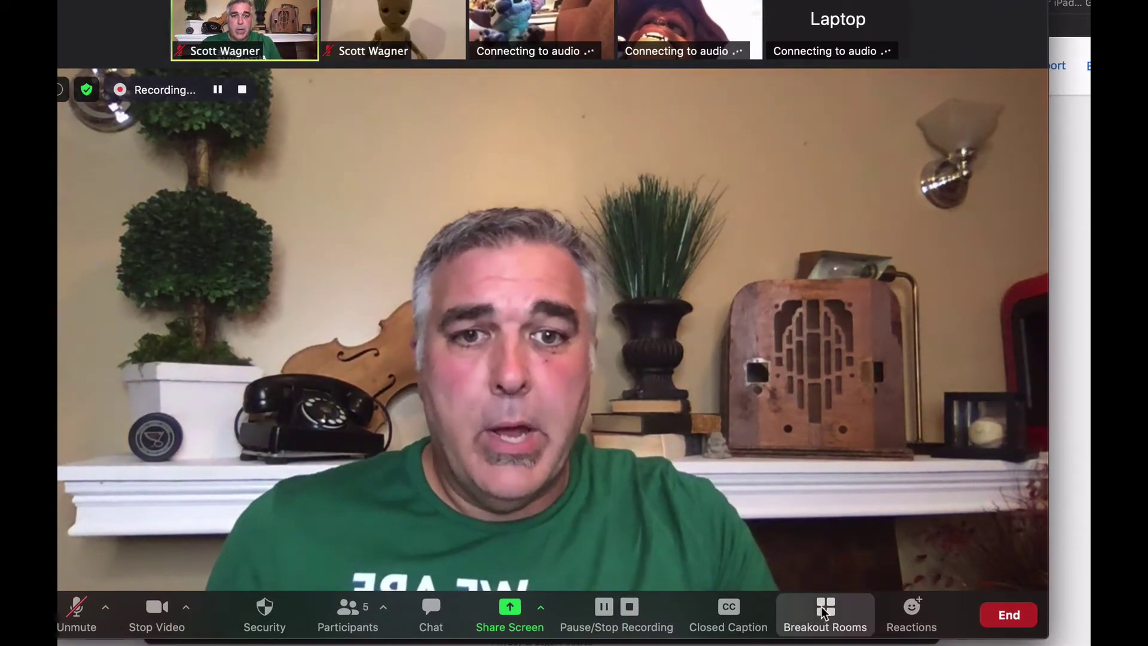
left_click(824, 611)
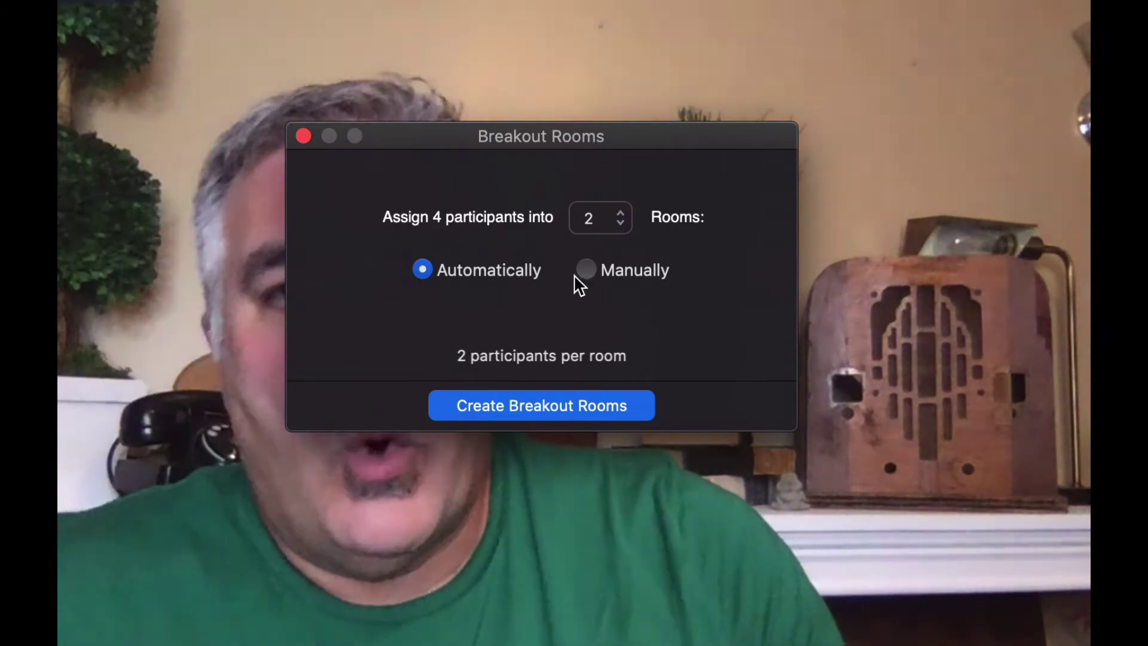
left_click(586, 270)
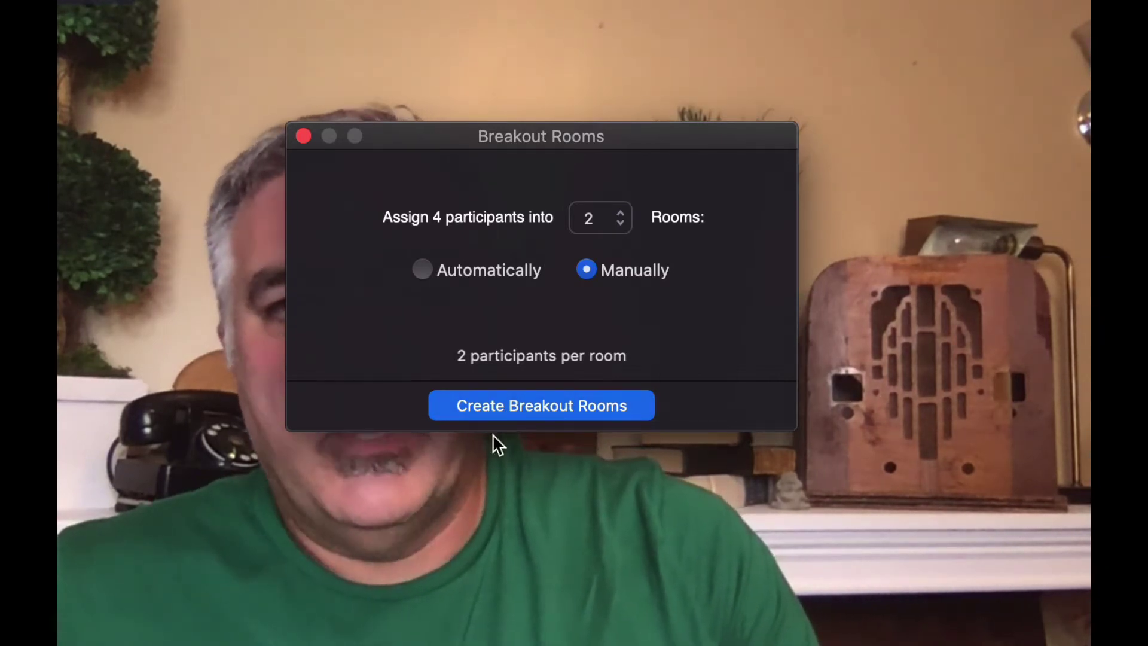
left_click(593, 401)
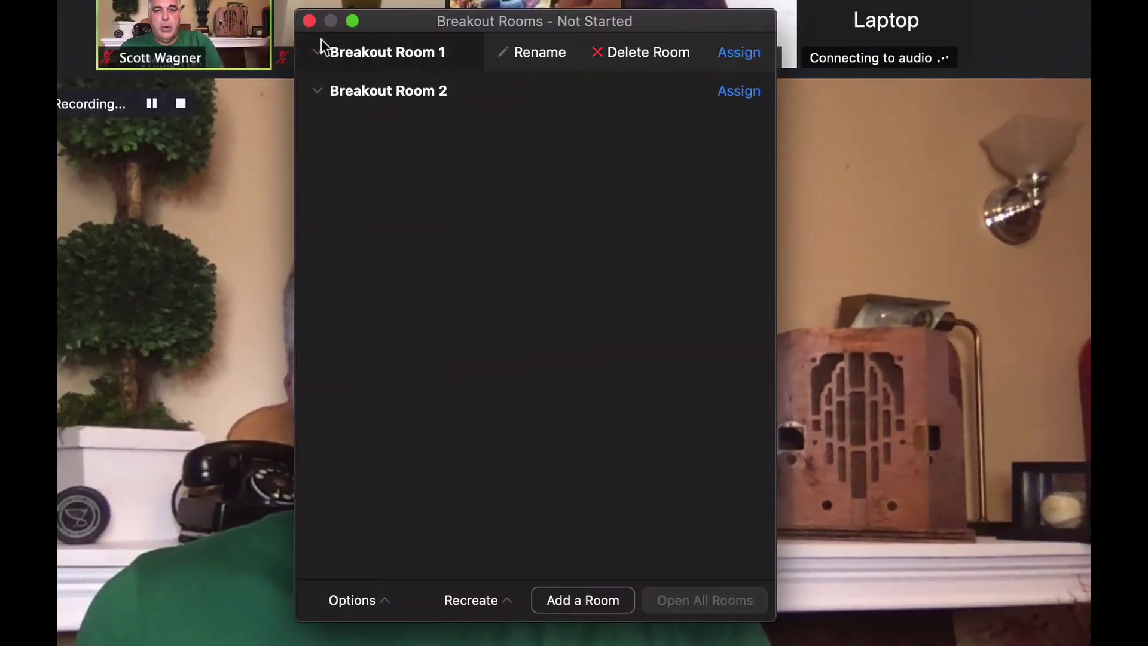
Assign Laptop and the first of the two same-named participants to Breakout Room 1.
left_click(321, 91)
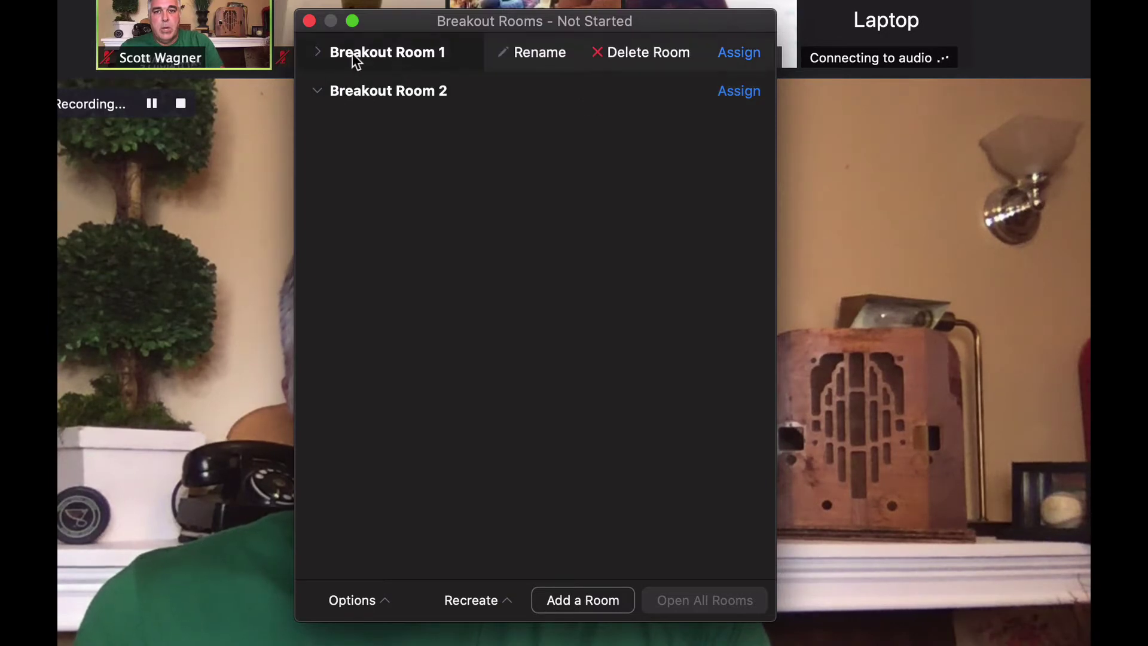
left_click(321, 52)
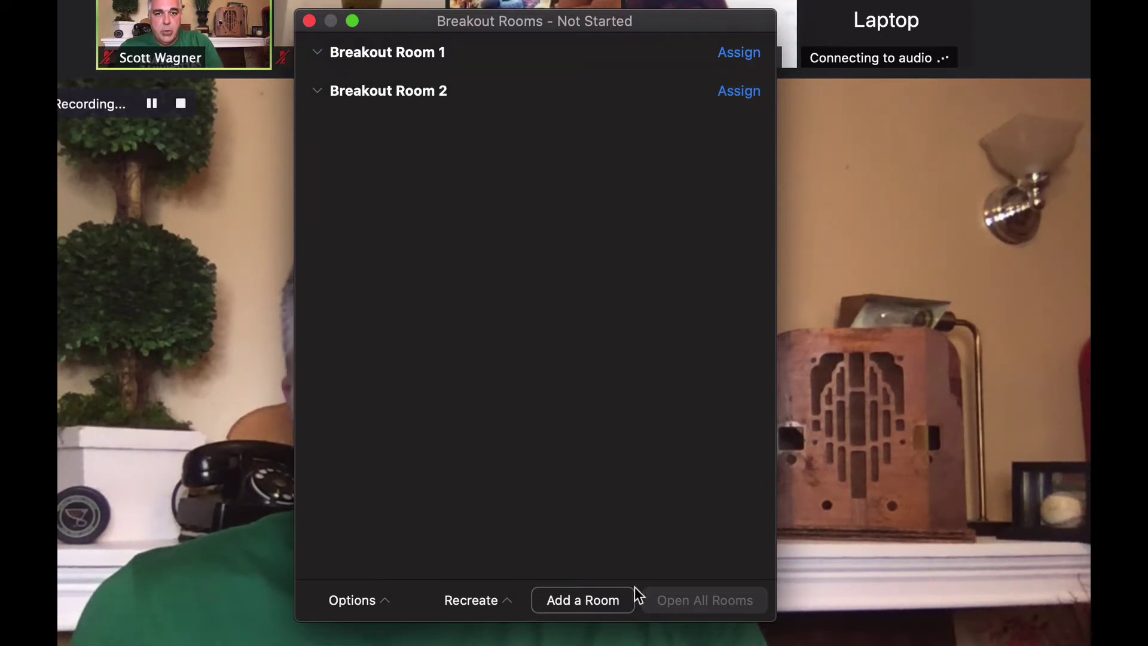
left_click(740, 56)
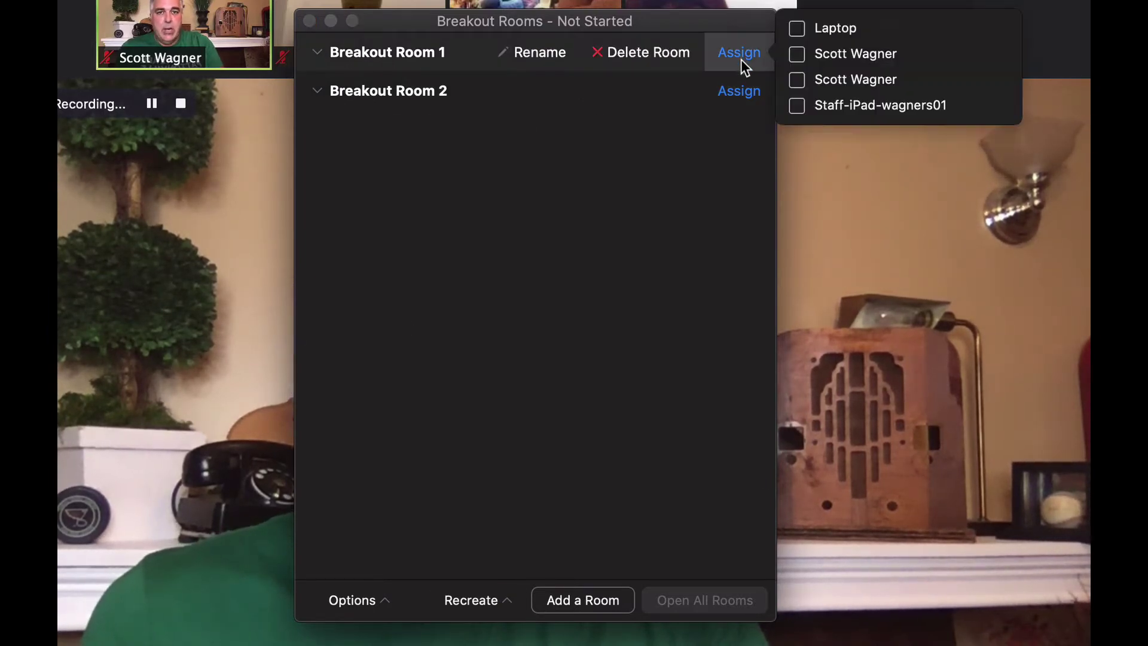
left_click(794, 30)
left_click(795, 53)
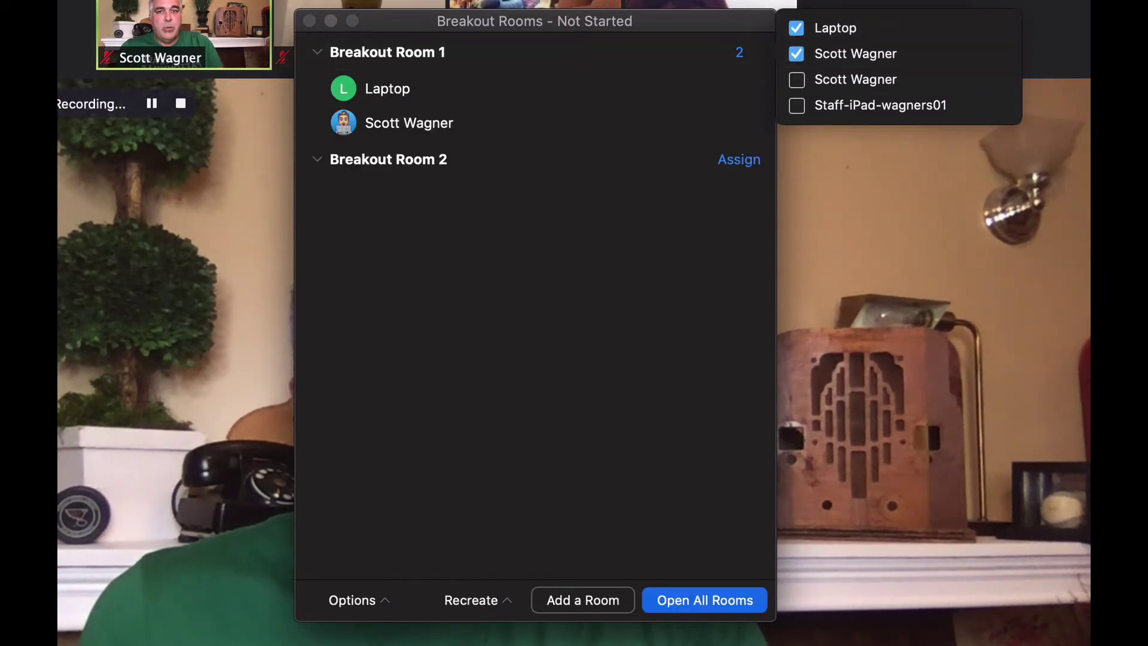
Assign the remaining named participant and the staff iPad to Breakout Room 2.
left_click(735, 160)
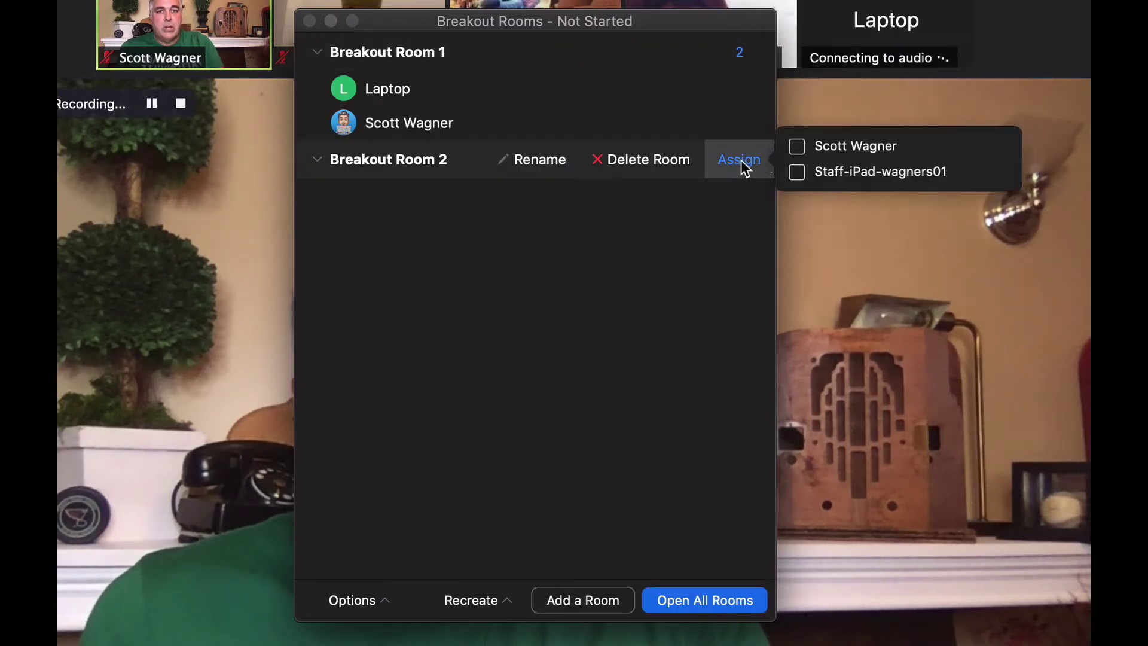
left_click(797, 147)
left_click(798, 172)
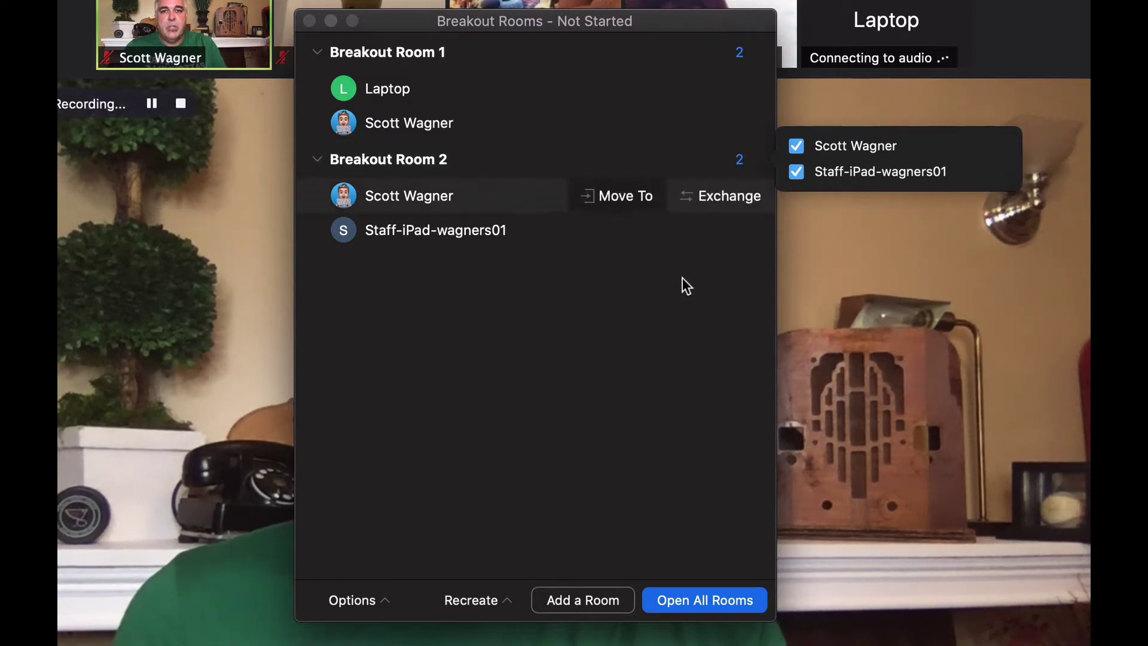
left_click(529, 400)
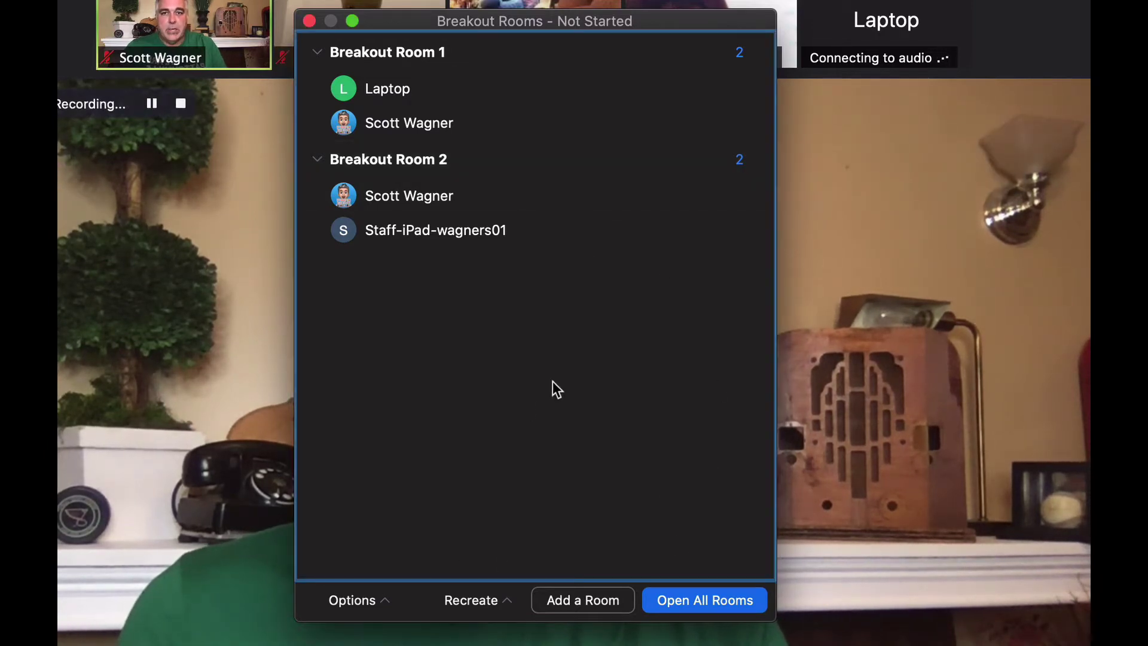
Examine the move and exchange choices for the first participant in Breakout Room 2 without reassigning anyone.
left_click(321, 160)
left_click(317, 158)
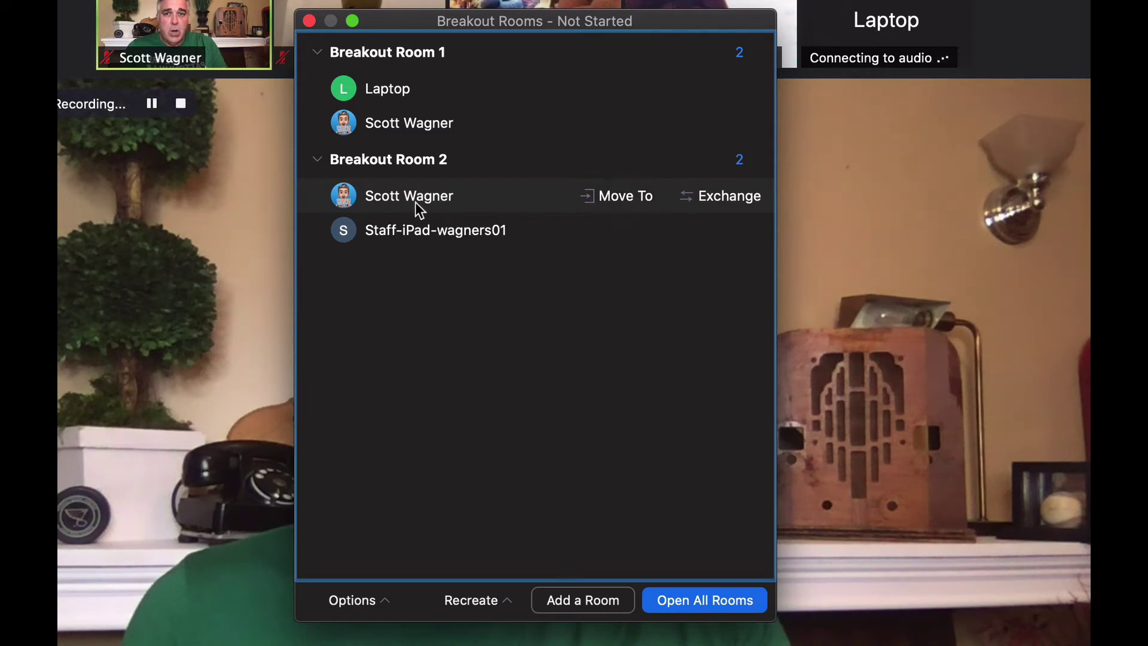
left_click(625, 190)
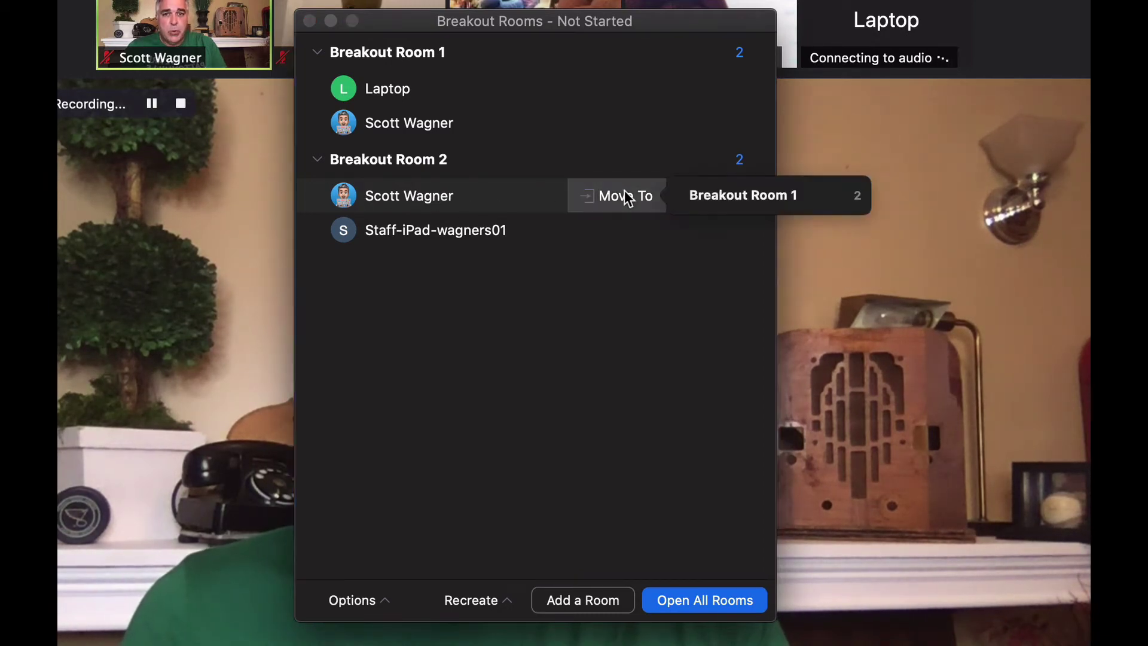
left_click(576, 274)
left_click(739, 196)
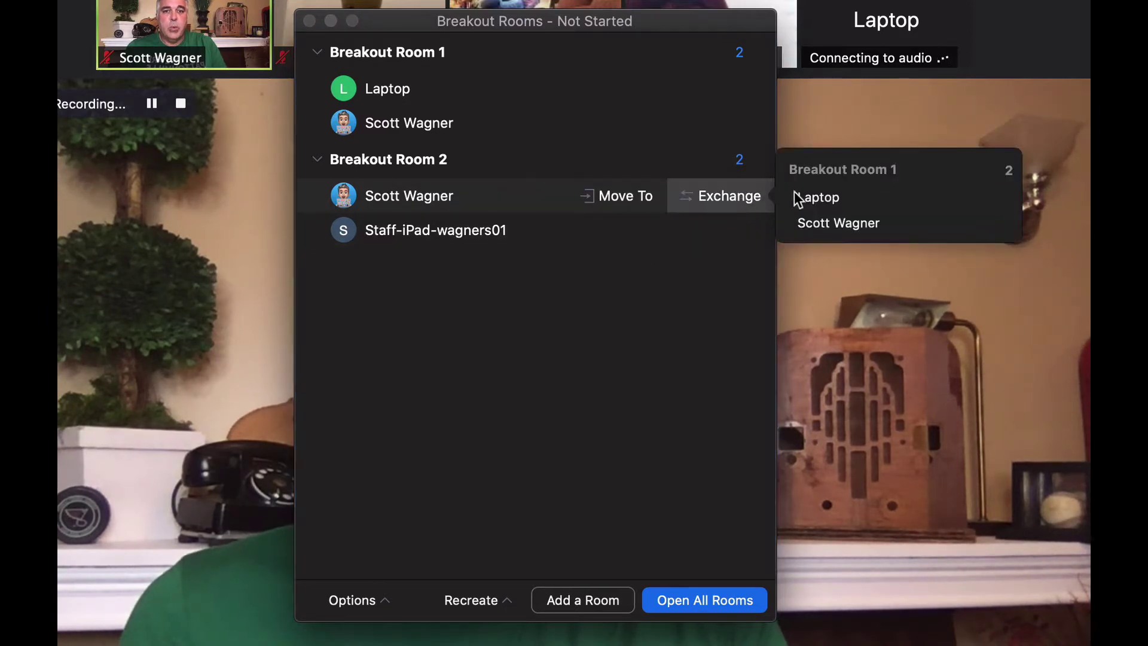
left_click(473, 344)
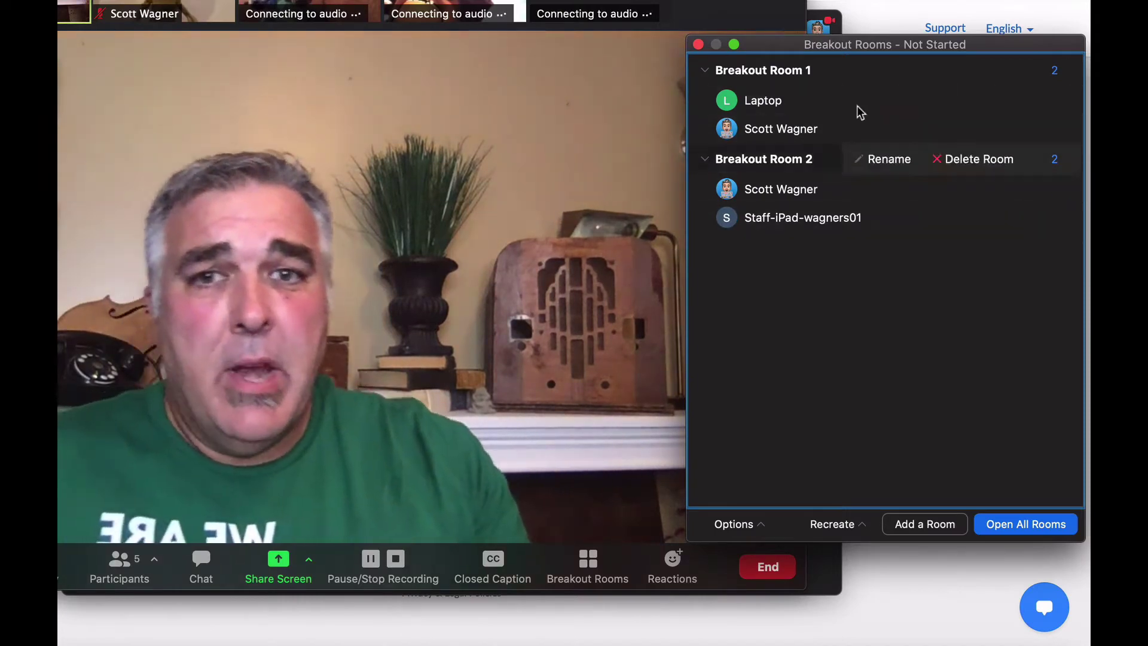
Set the breakout rooms to move participants automatically, allow returning to the main session, close after 2 minutes with notification, and count down 10 seconds.
mouse_move(871, 48)
left_mouse_down()
mouse_move(579, 56)
mouse_move(863, 52)
left_mouse_up()
mouse_move(891, 190)
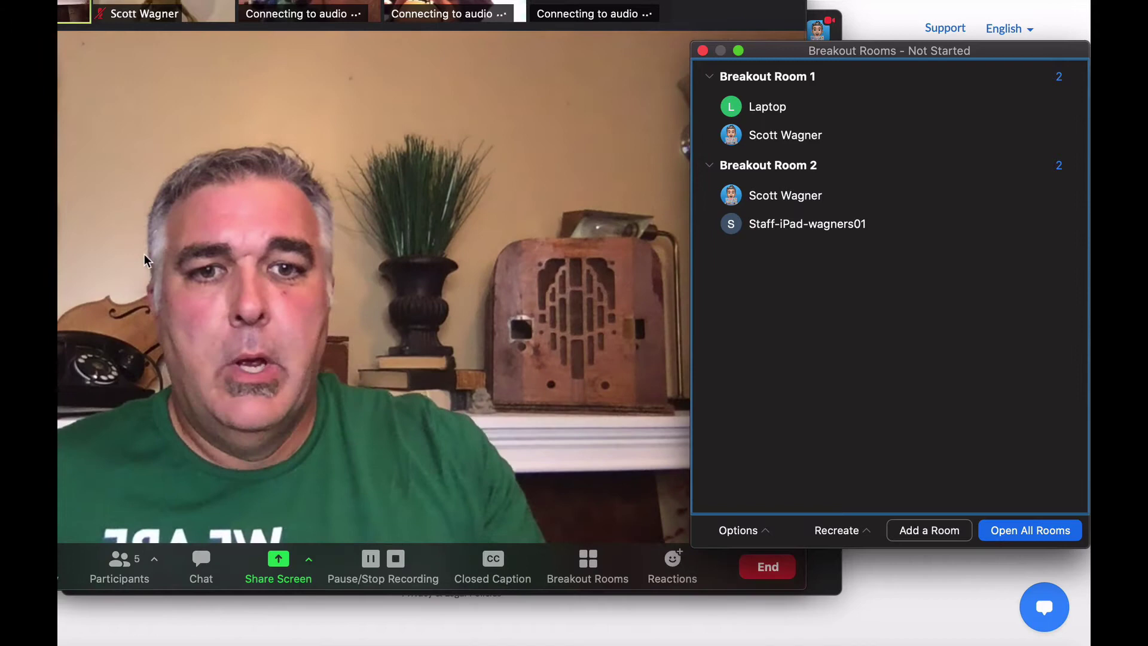
left_click(741, 537)
left_click(584, 356)
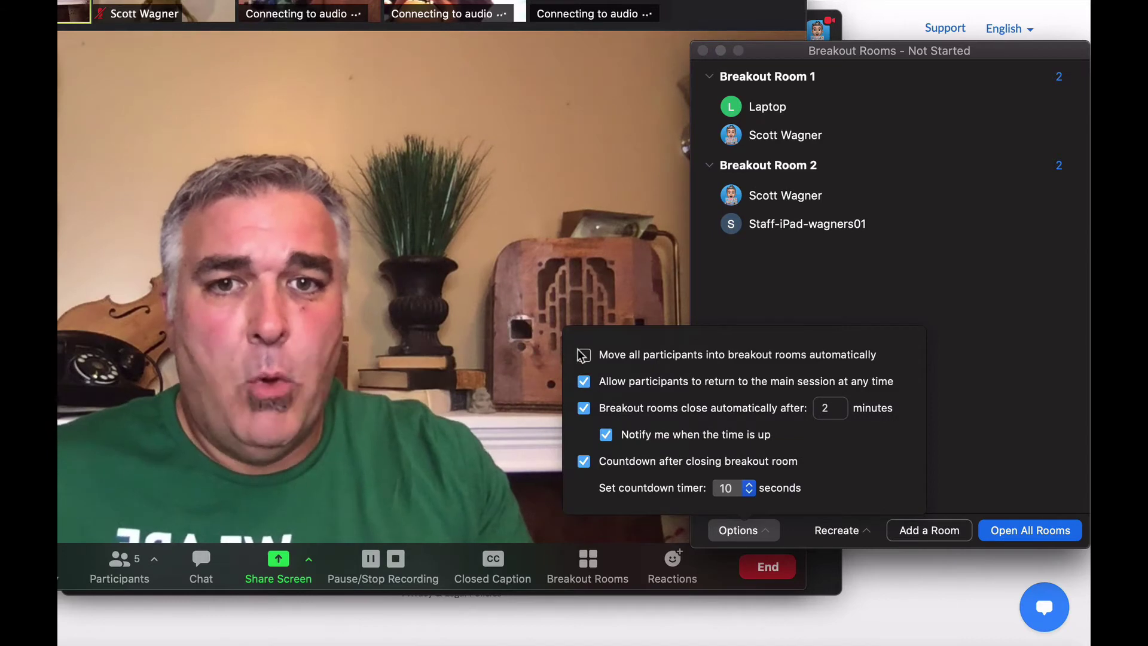
left_click(584, 381)
left_click(585, 407)
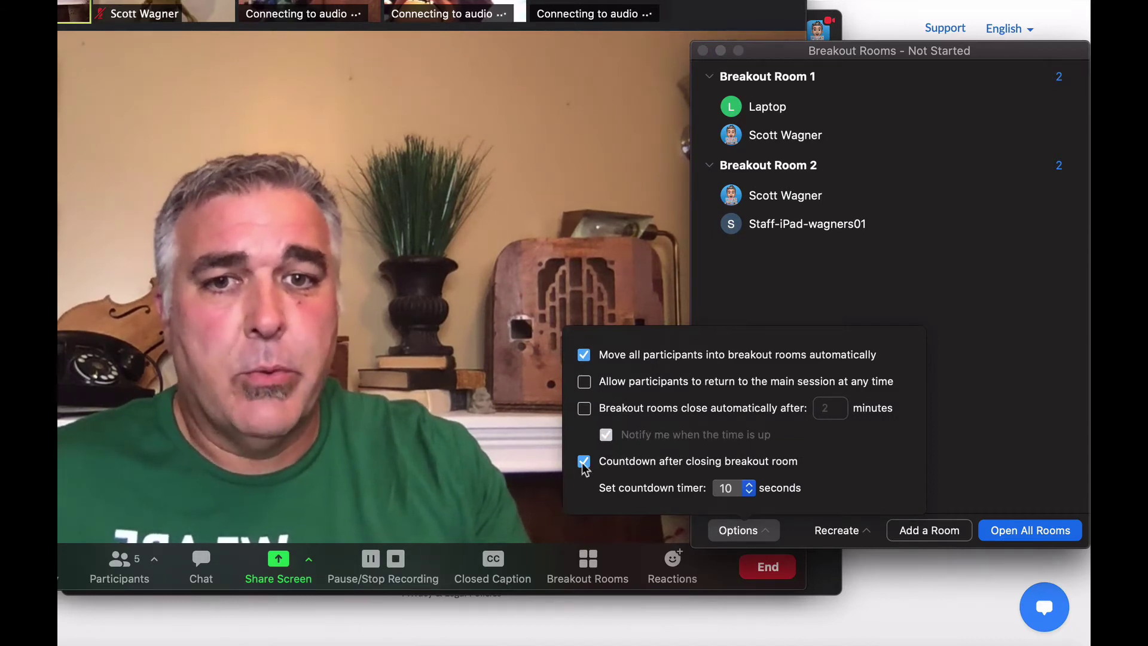
left_click(585, 355)
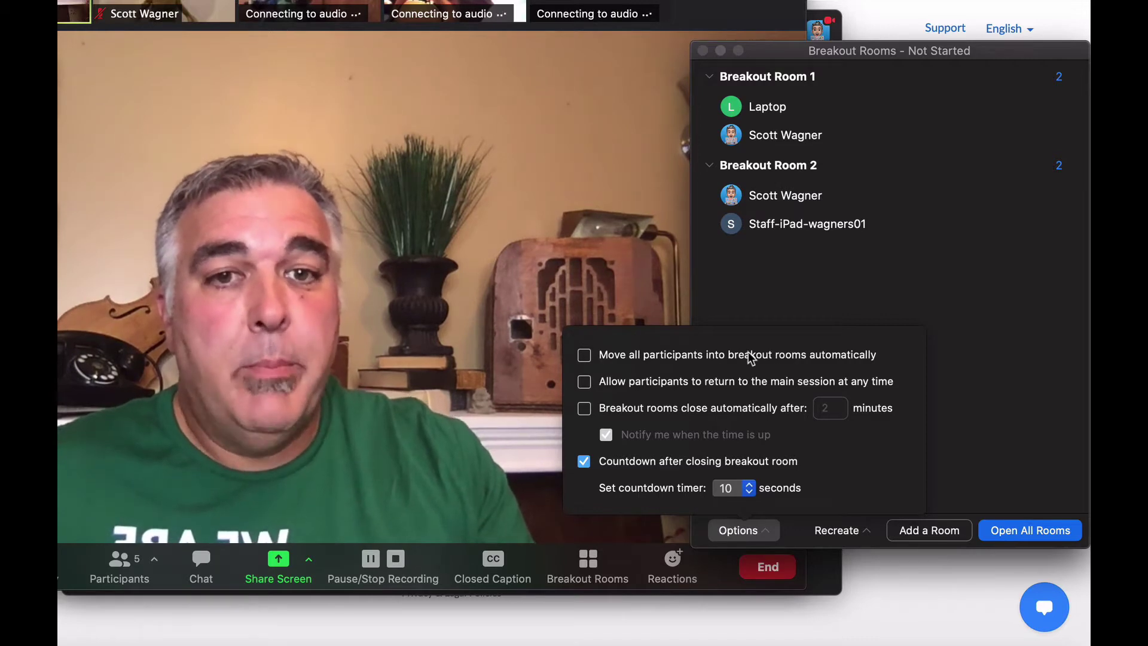
left_click(584, 356)
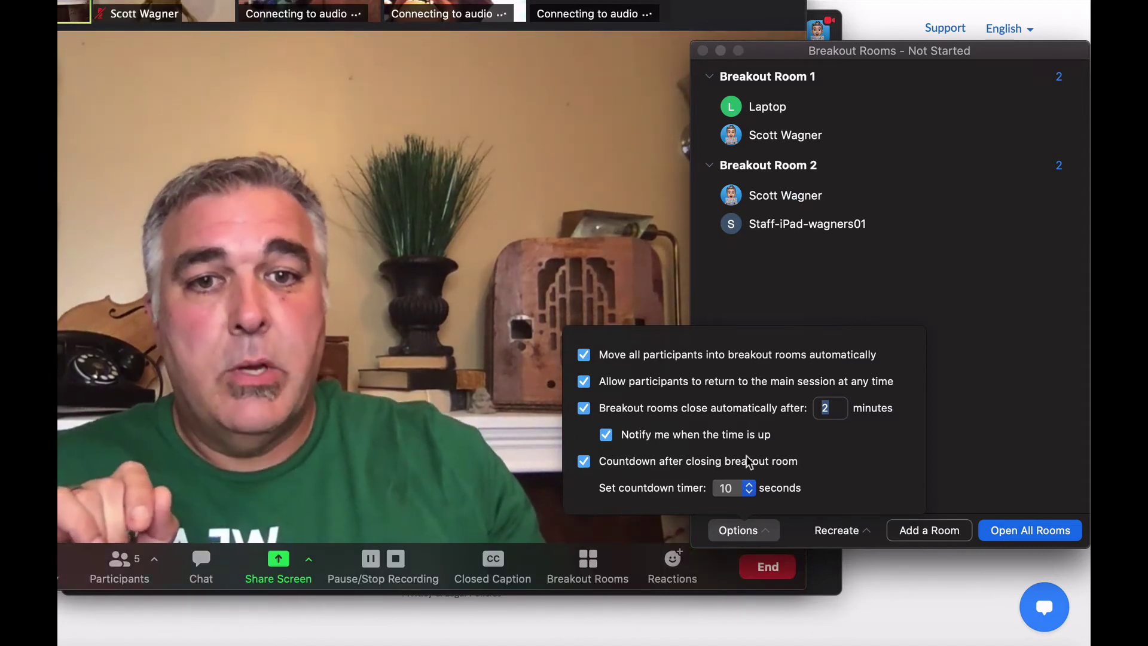
left_click(748, 489)
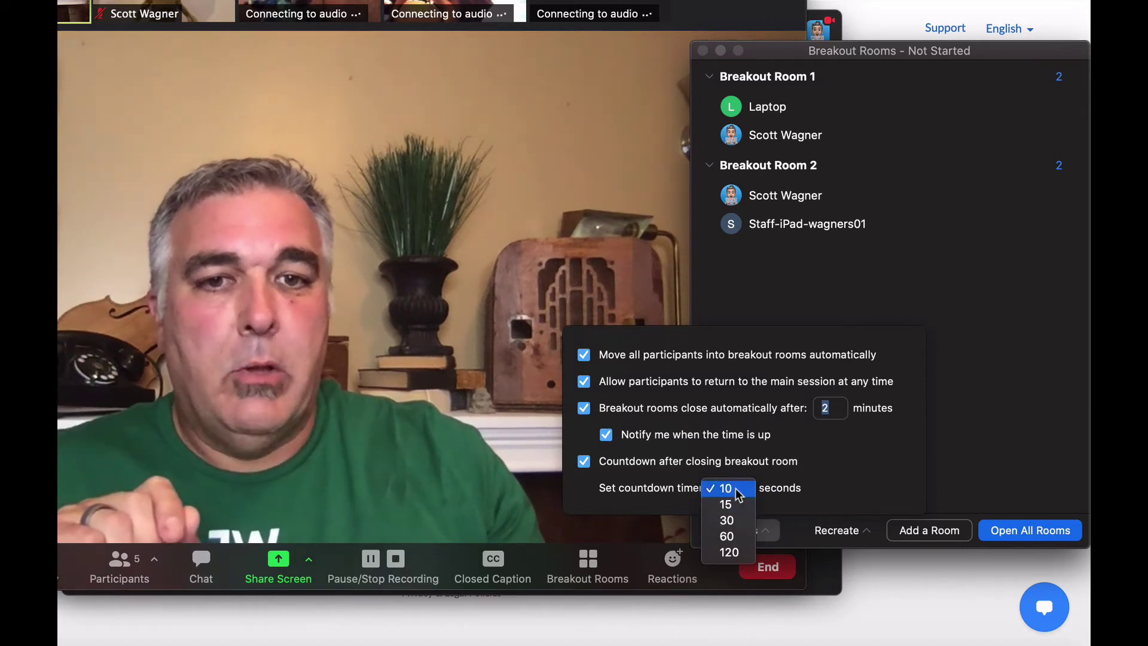
left_click(738, 492)
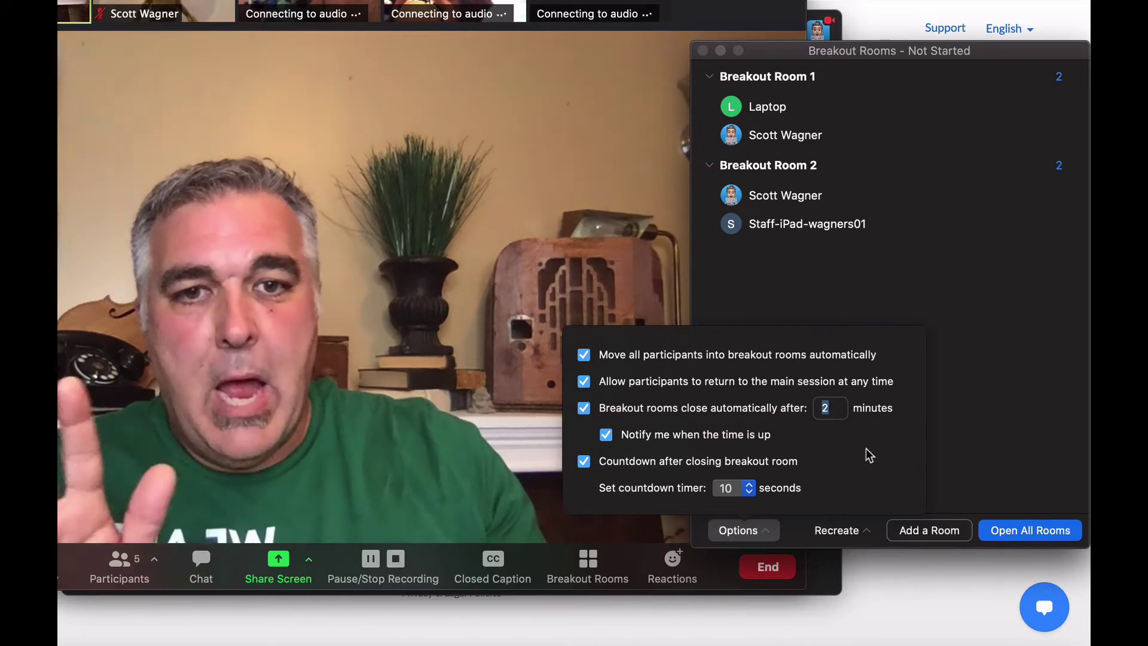
left_click(957, 453)
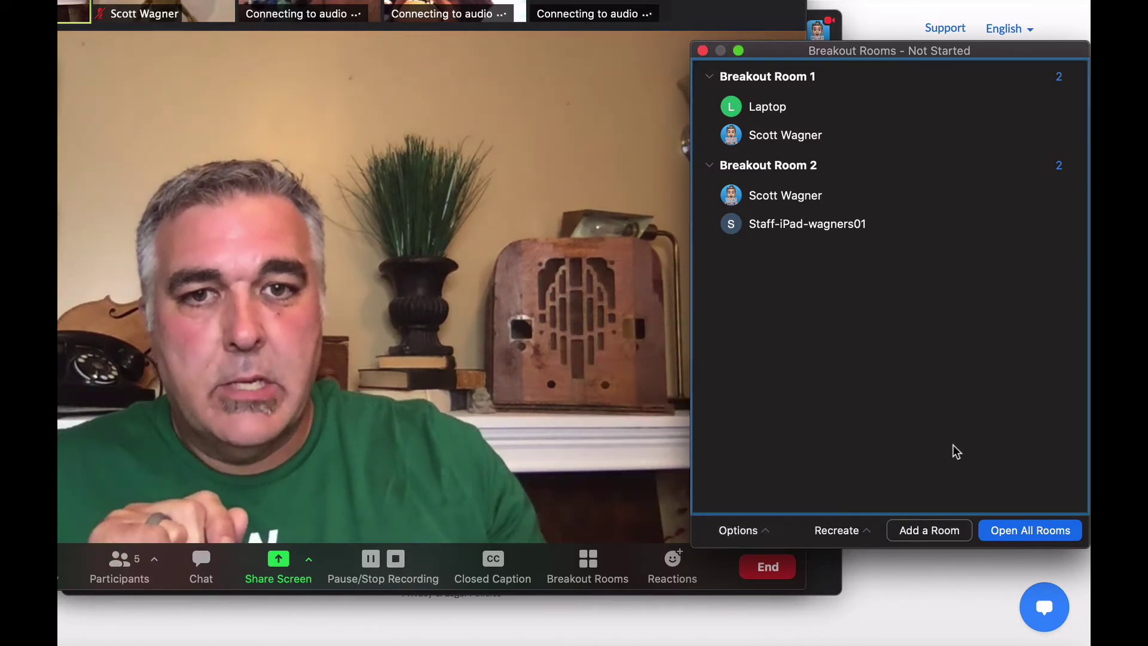
Open all breakout rooms and visit Breakout Room 1, leaving only that room to return to the main session.
left_click(1039, 529)
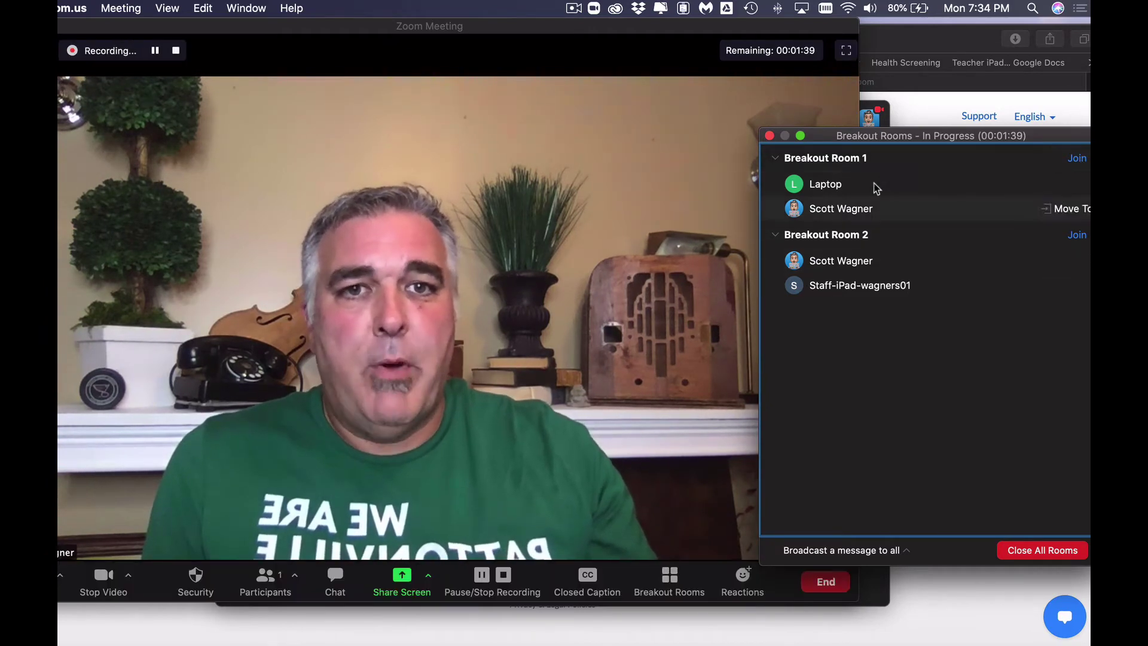
left_click(1077, 159)
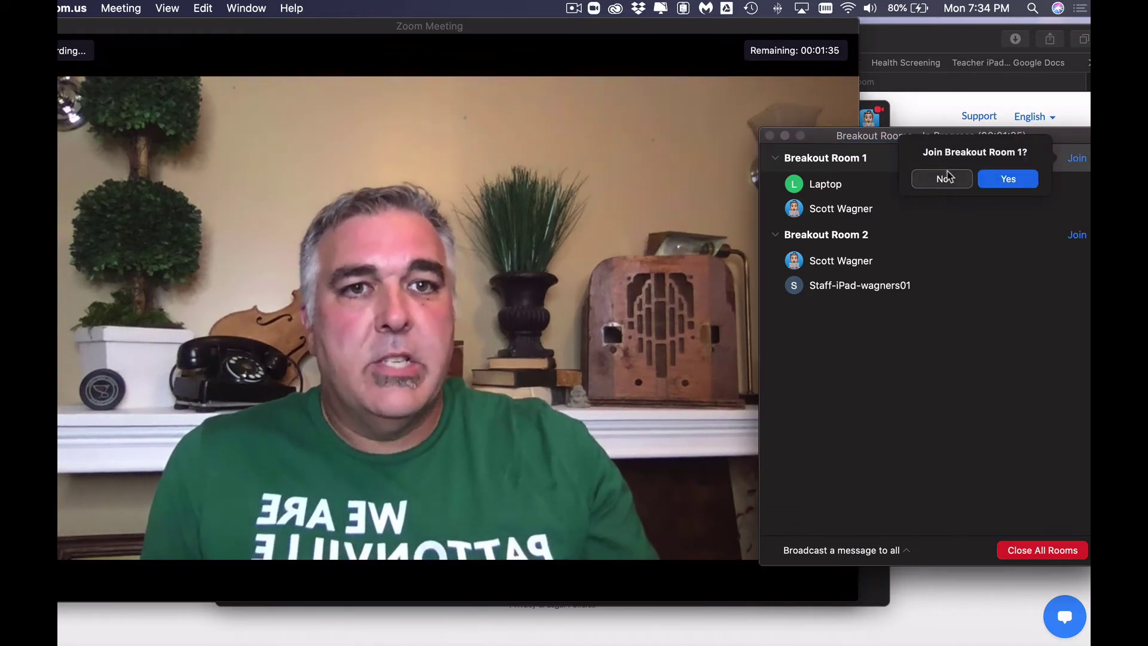
left_click(1007, 178)
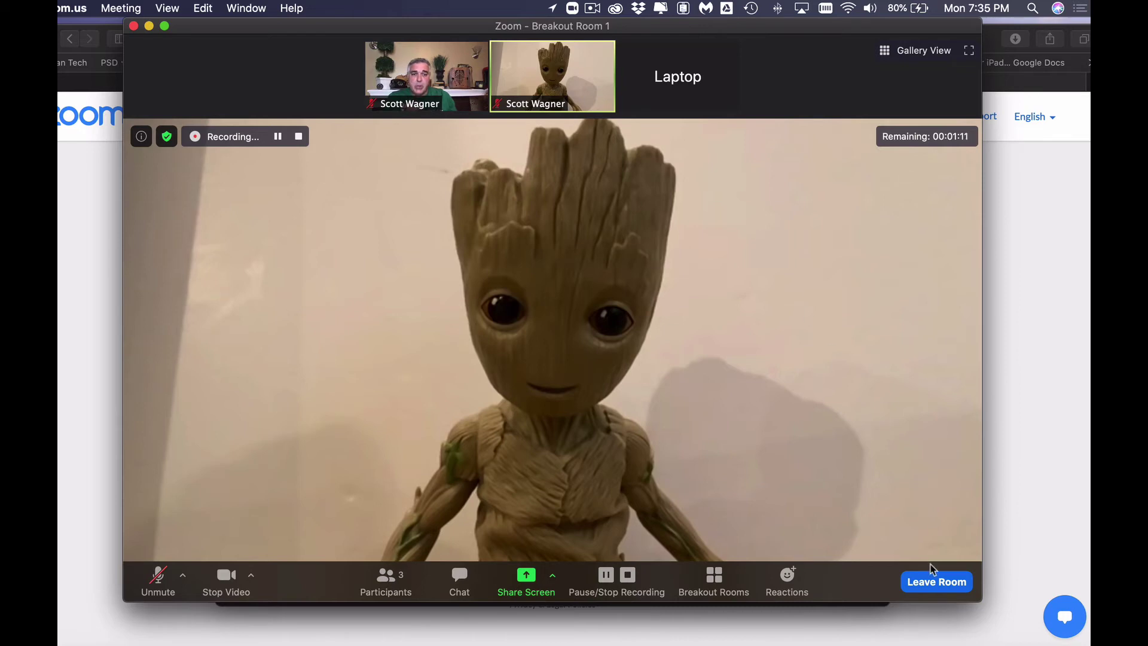
left_click(937, 583)
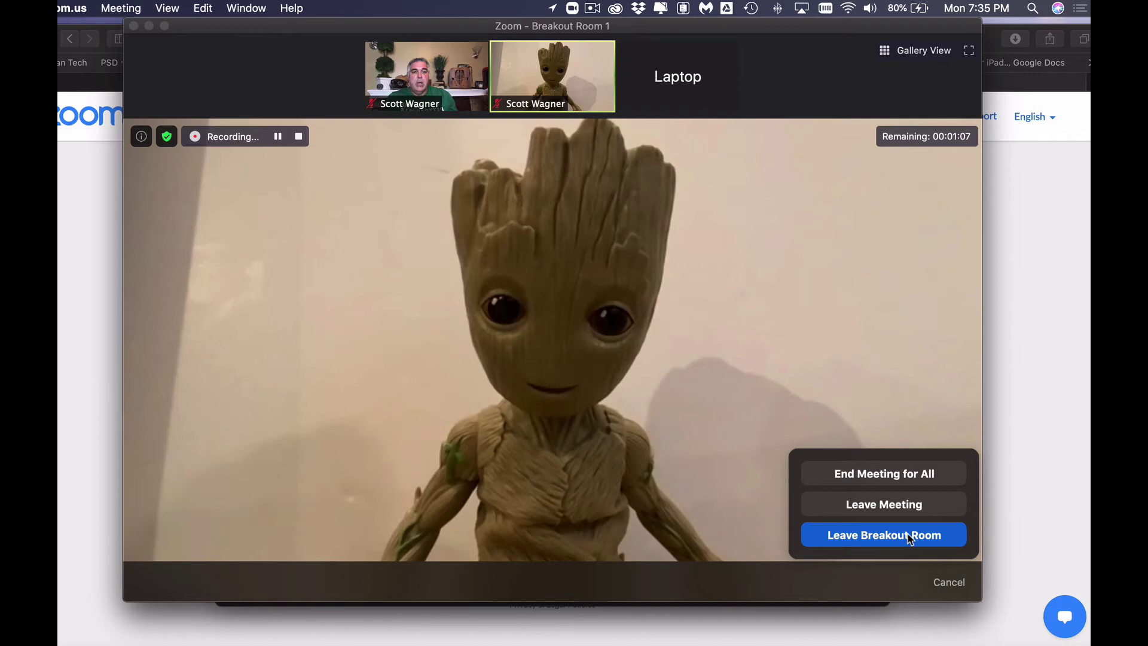
left_click(909, 535)
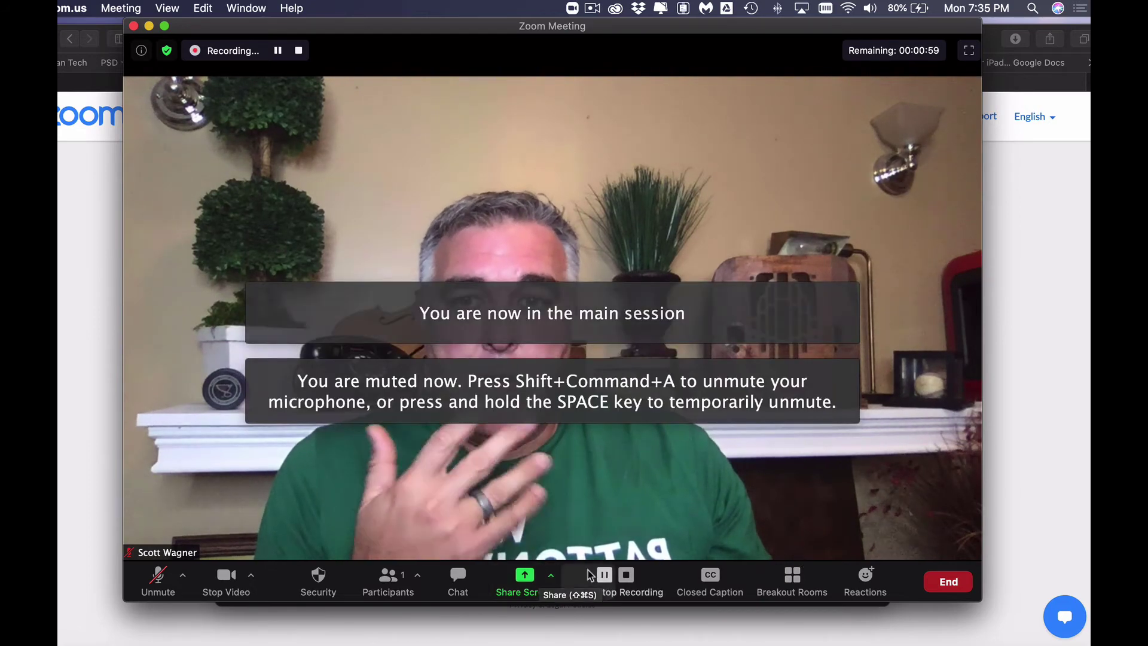
Reopen the breakout room list and visit Breakout Room 2, returning to the main session.
left_click(777, 575)
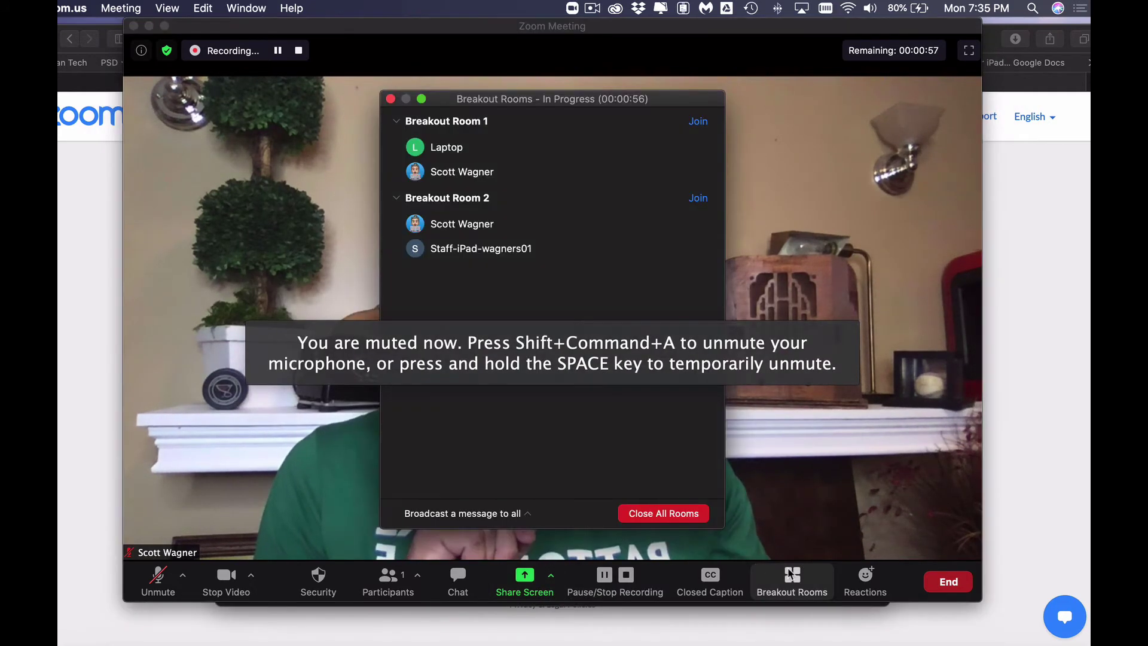
left_click_drag(666, 100, 1061, 87)
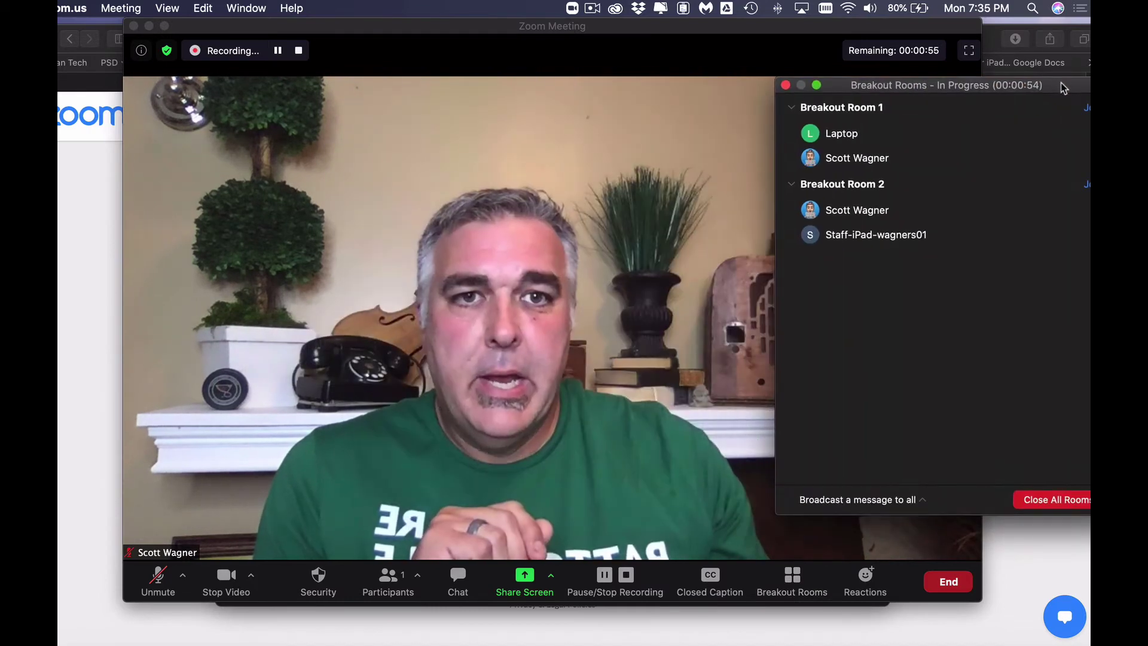
left_click(1087, 183)
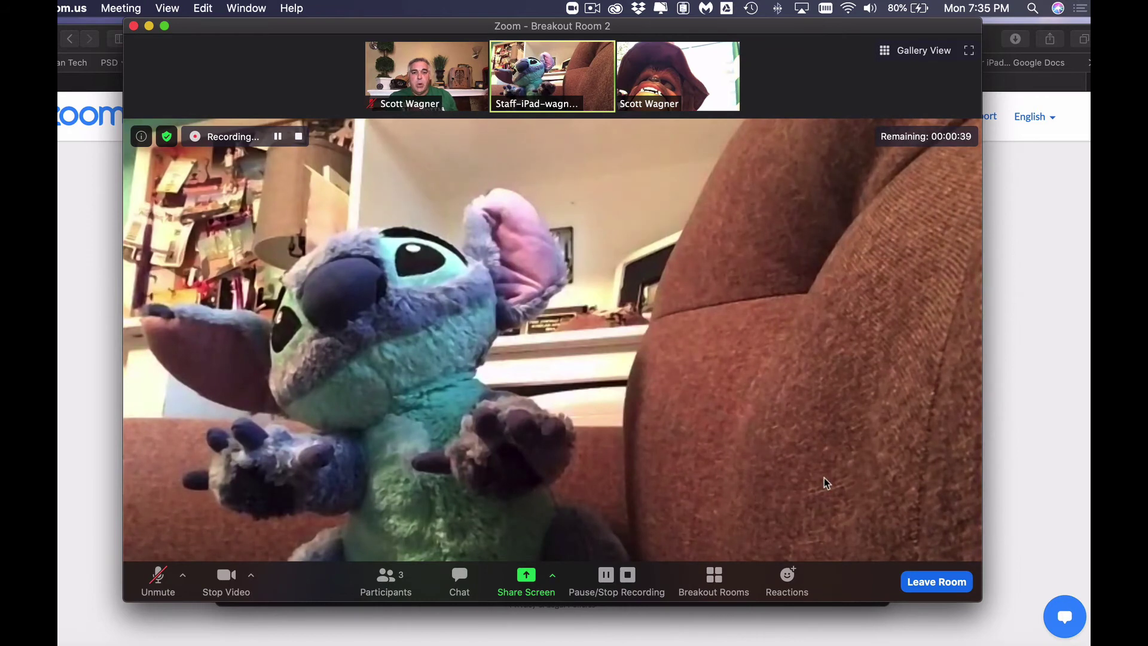
left_click(948, 584)
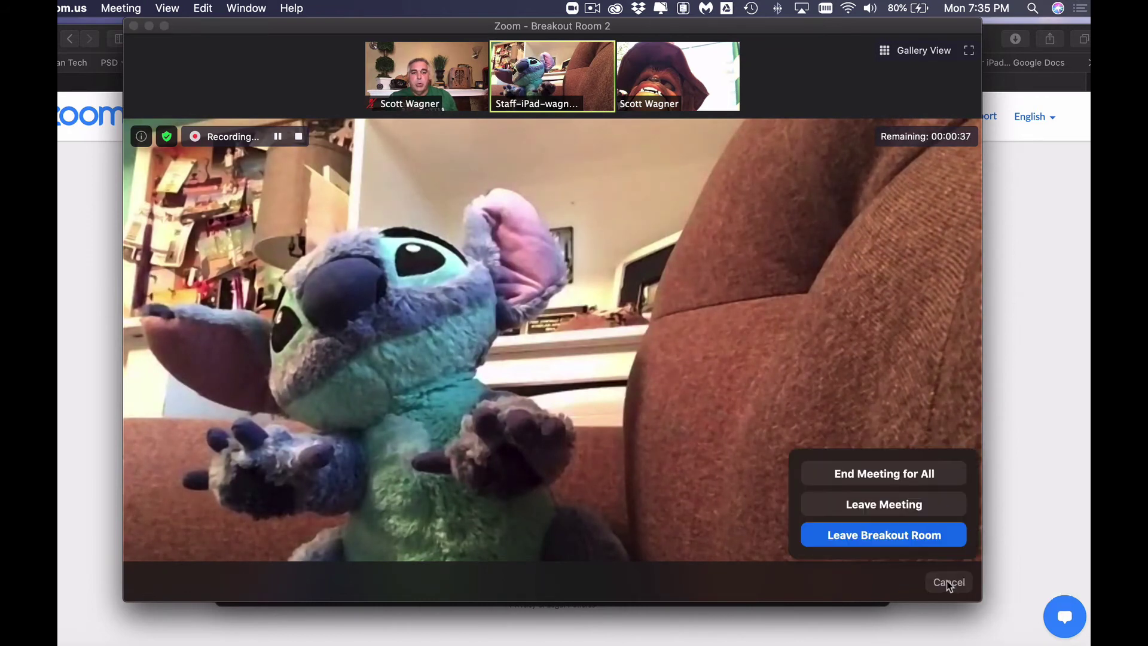
left_click(909, 540)
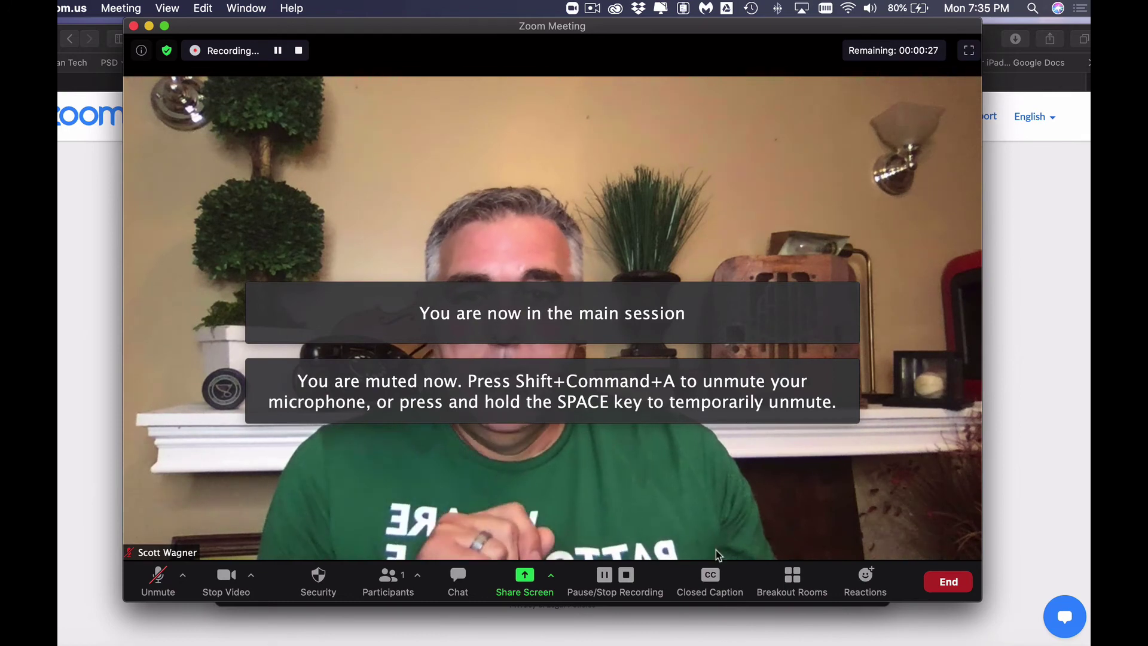
Reopen the breakout room list, move it aside from the host's video, and broadcast the message "forgot to tell you" to all rooms.
left_click(787, 576)
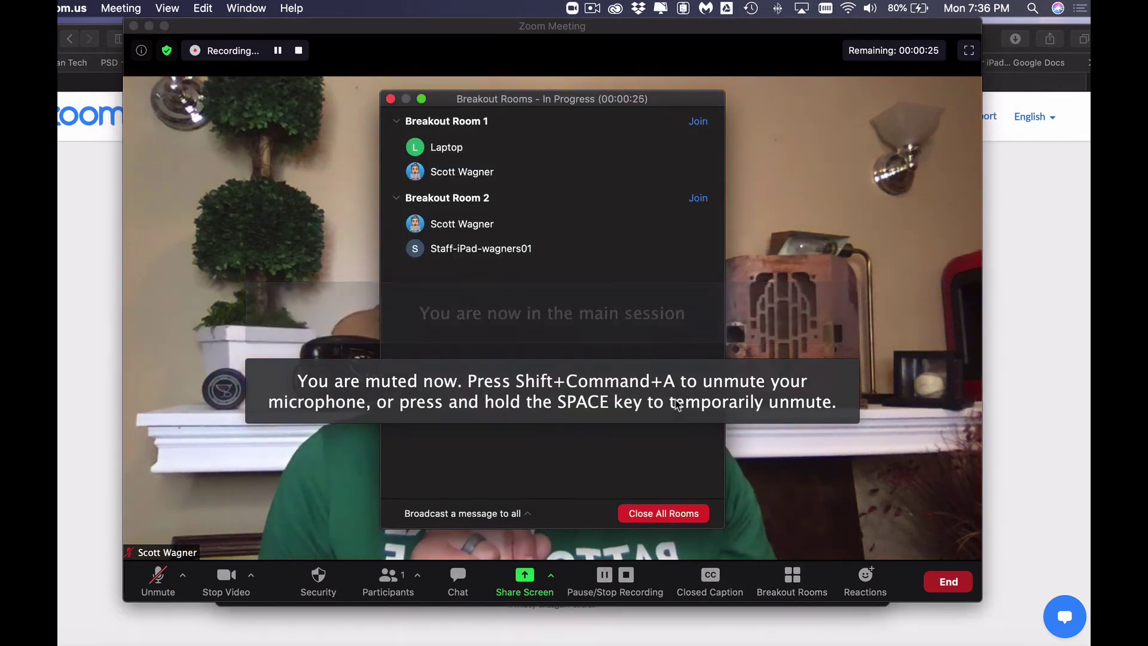
left_click_drag(632, 103, 871, 88)
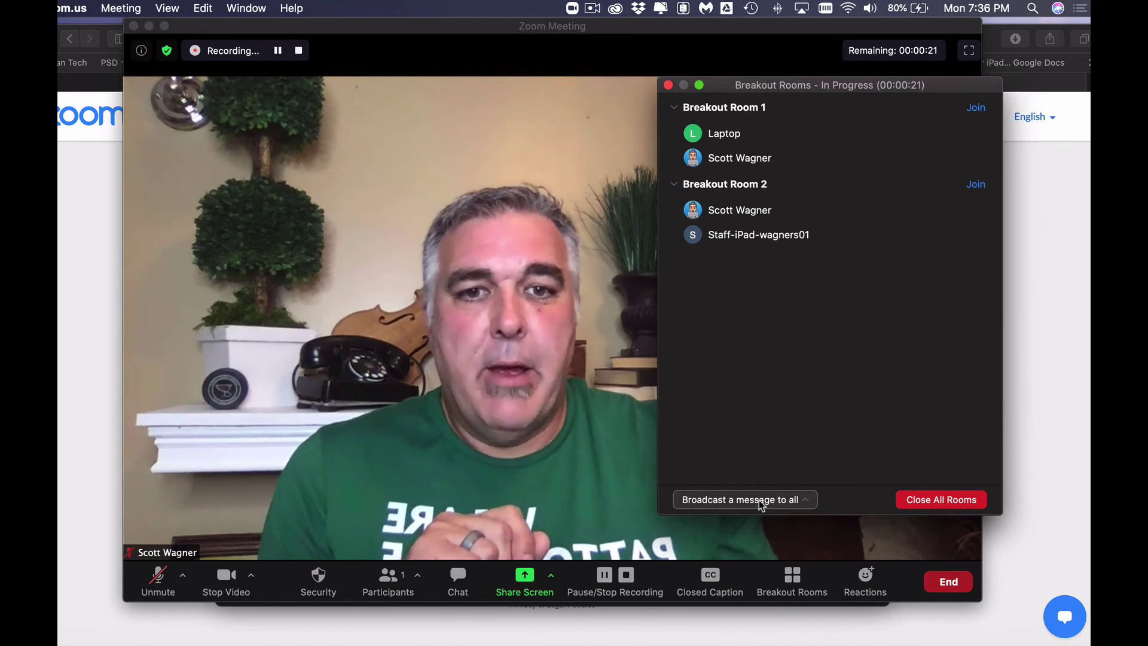
left_click(778, 502)
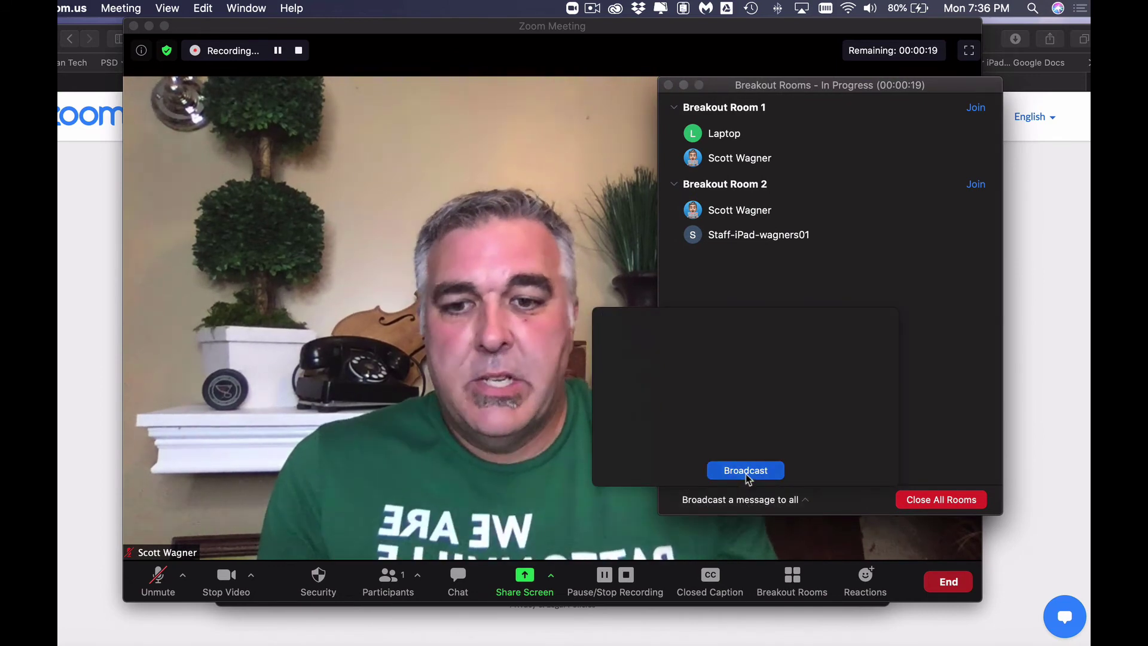
type("for")
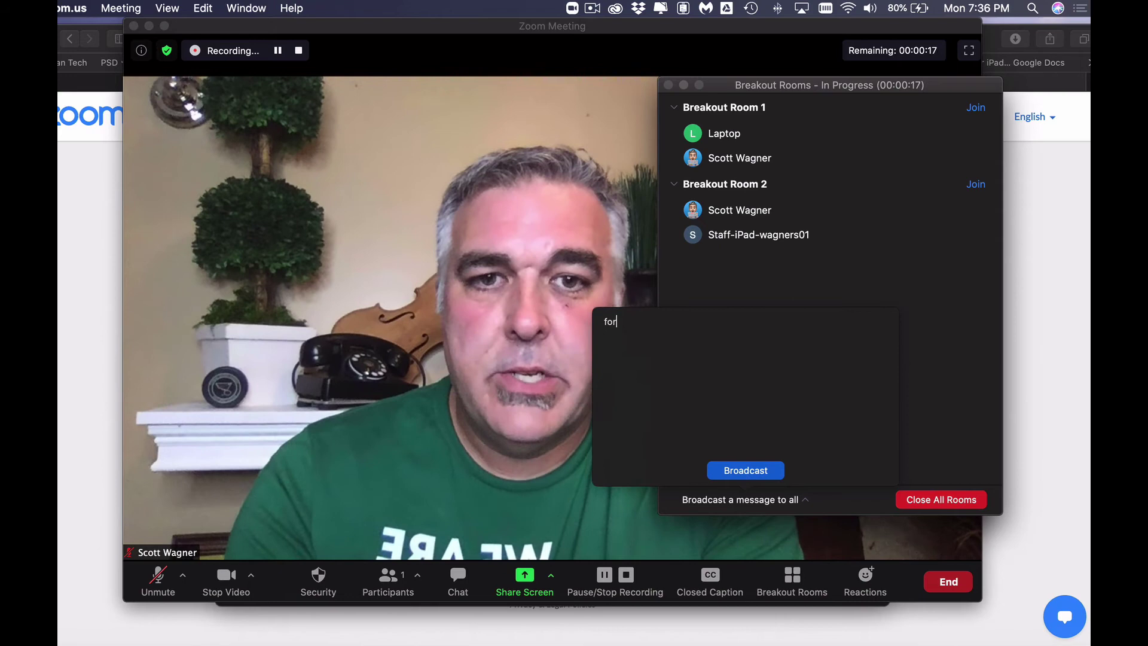
type("got to tell you")
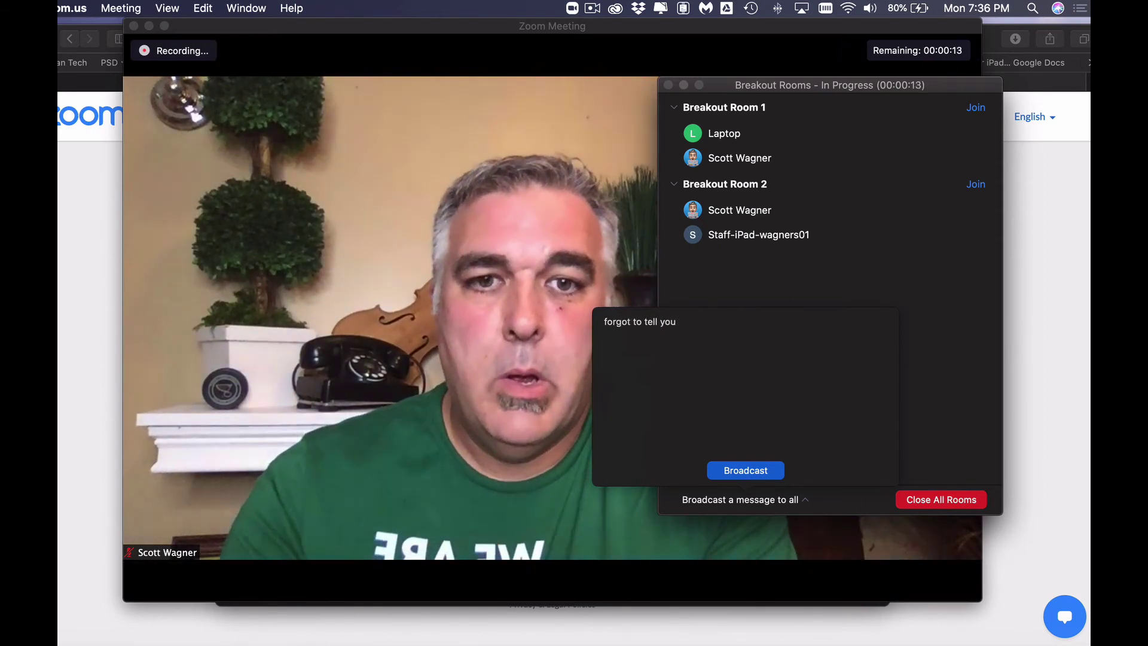
left_click(735, 472)
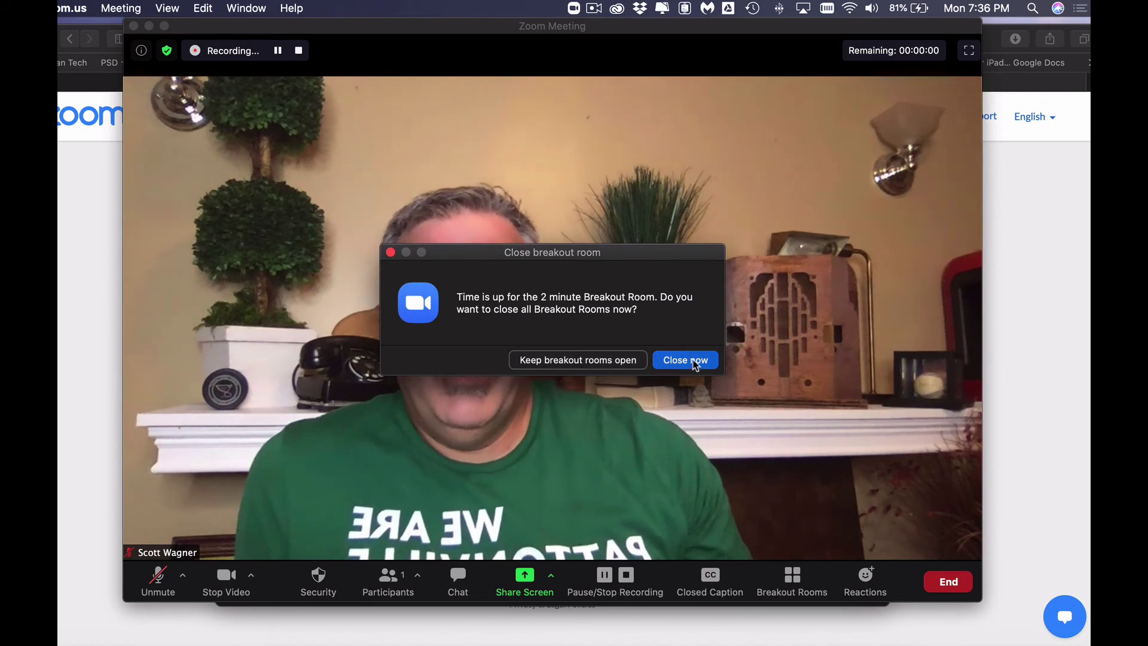
Close all breakout rooms now that their time is up, and show the returned participants in gallery view.
left_click(688, 362)
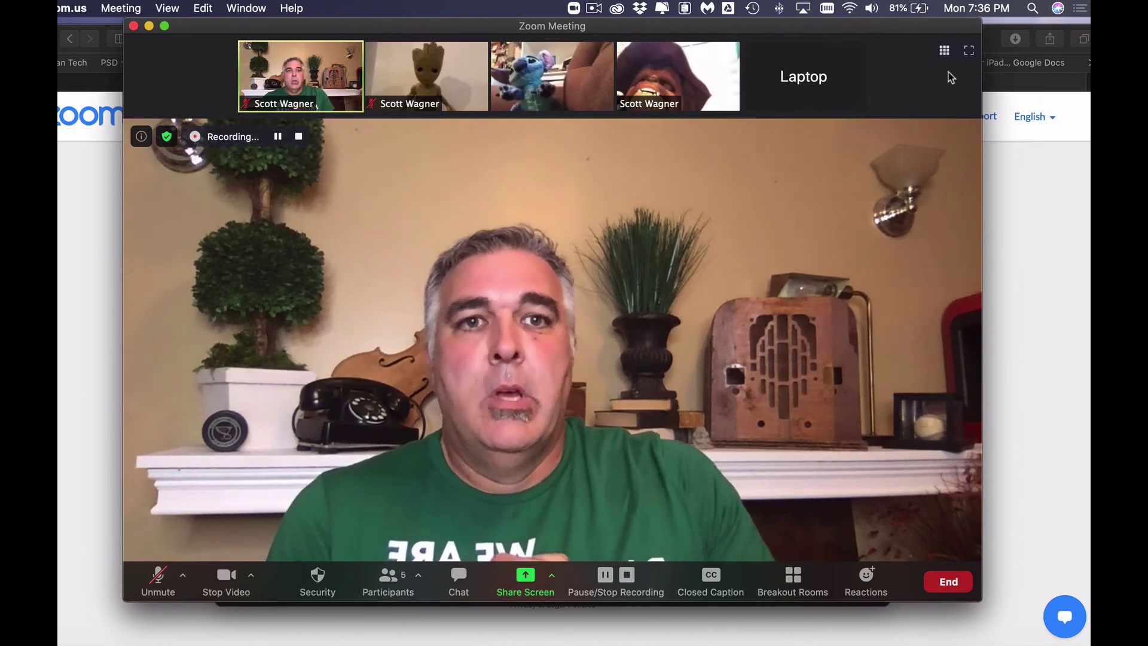
left_click(944, 51)
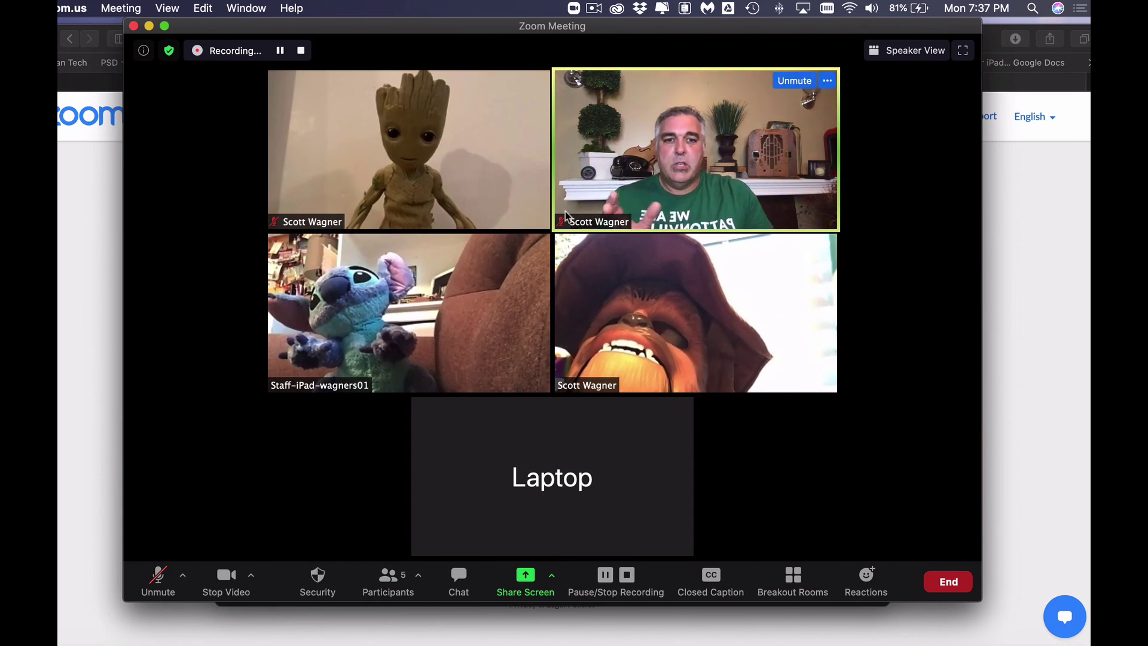
mouse_move(692, 425)
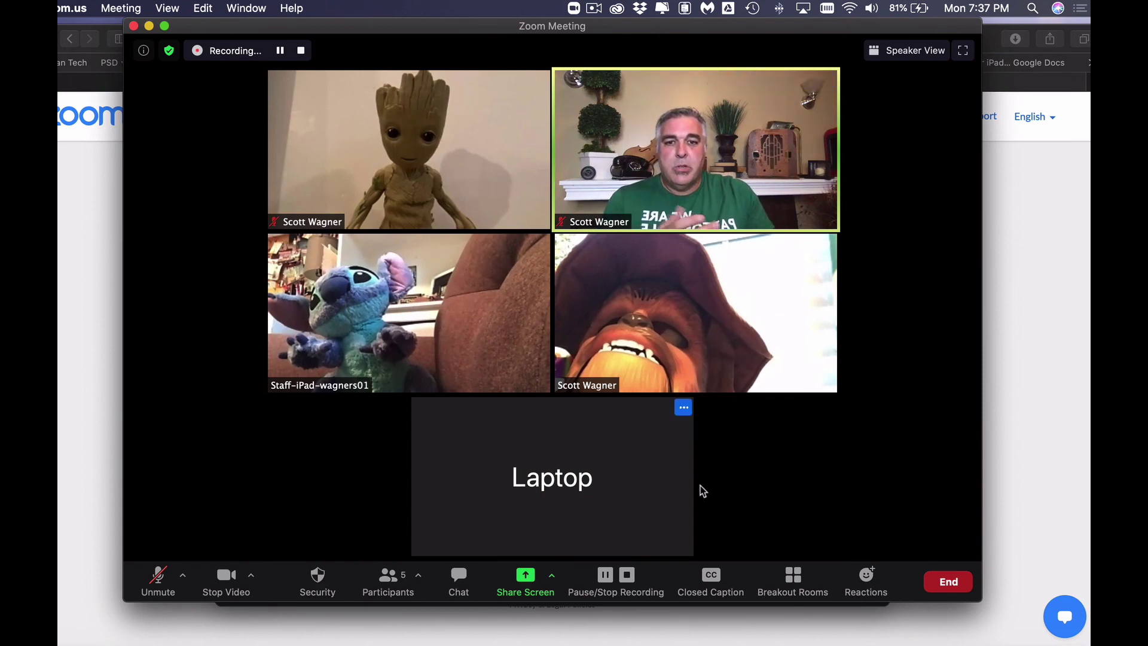